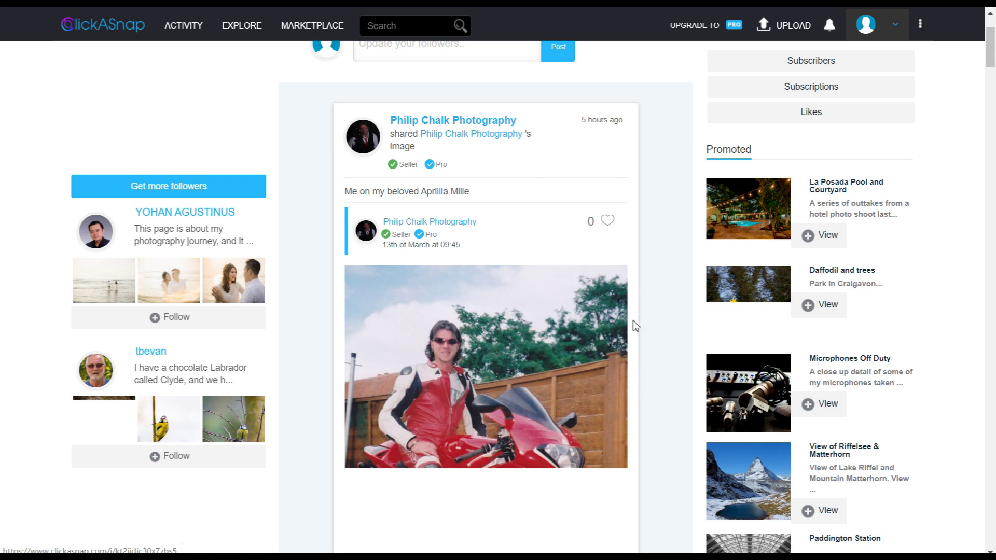
# Browse the followed photographers' shared and uploaded photos in the feed, including their like, follow and comment options
pyautogui.scroll(-1, 654, 317)
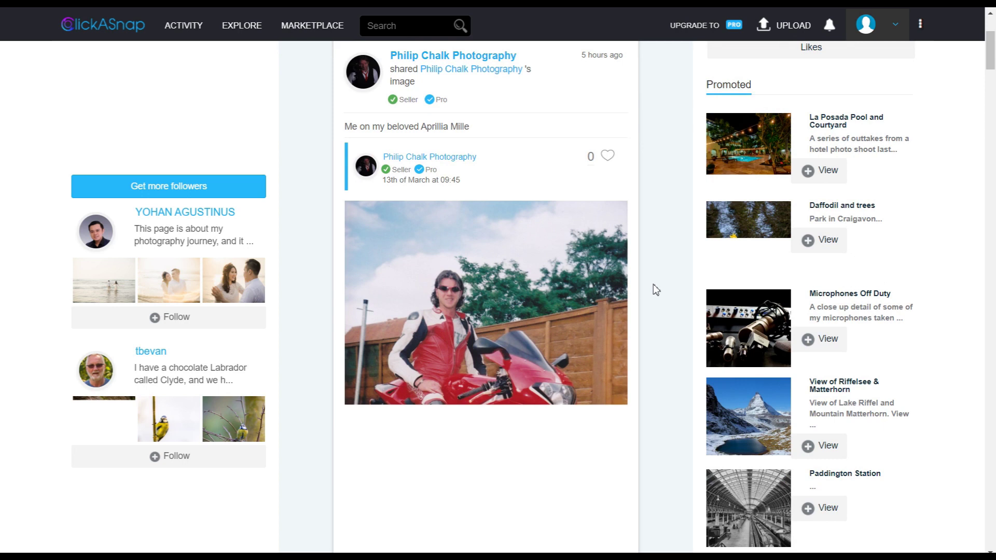
pyautogui.scroll(-1, 664, 299)
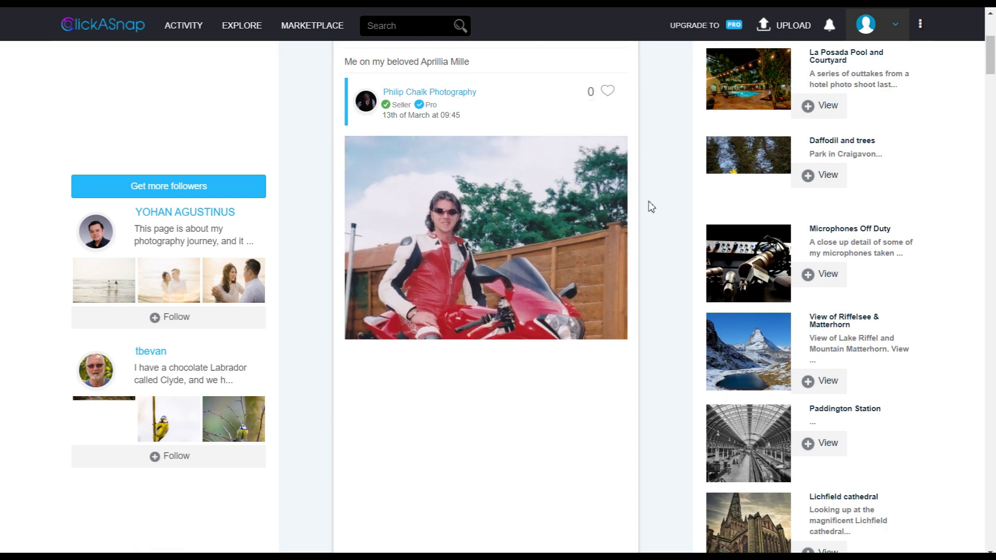
pyautogui.scroll(-10, 662, 235)
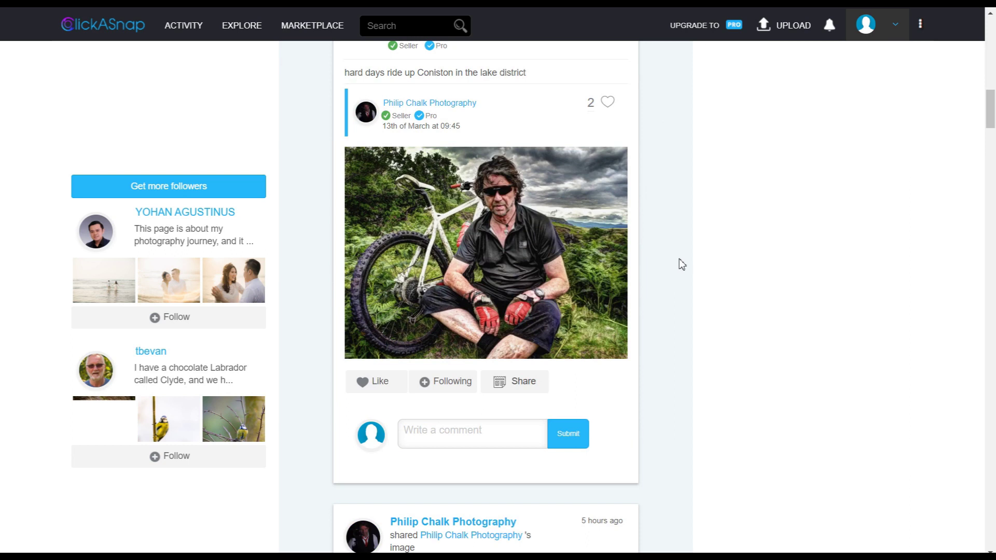
pyautogui.scroll(-5, 682, 253)
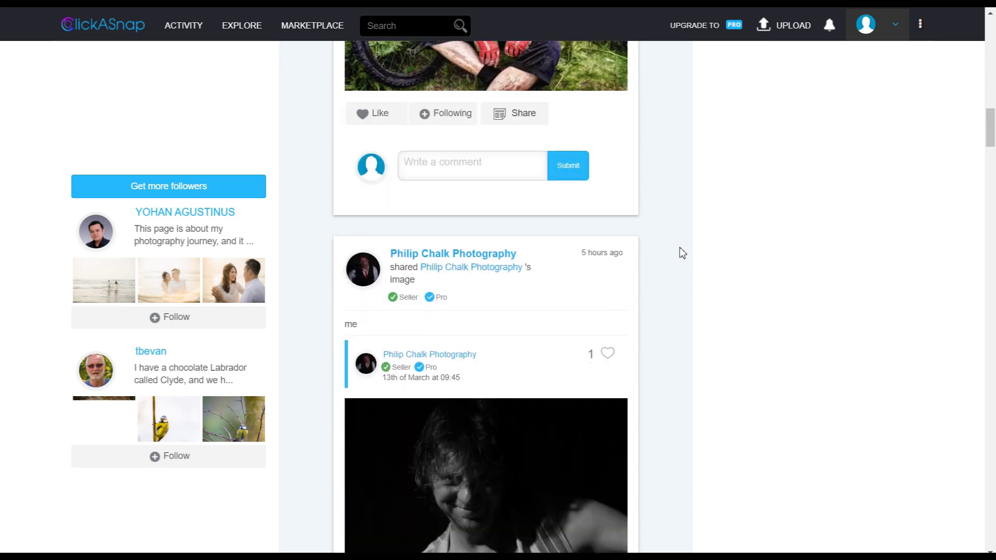
pyautogui.scroll(-17, 682, 253)
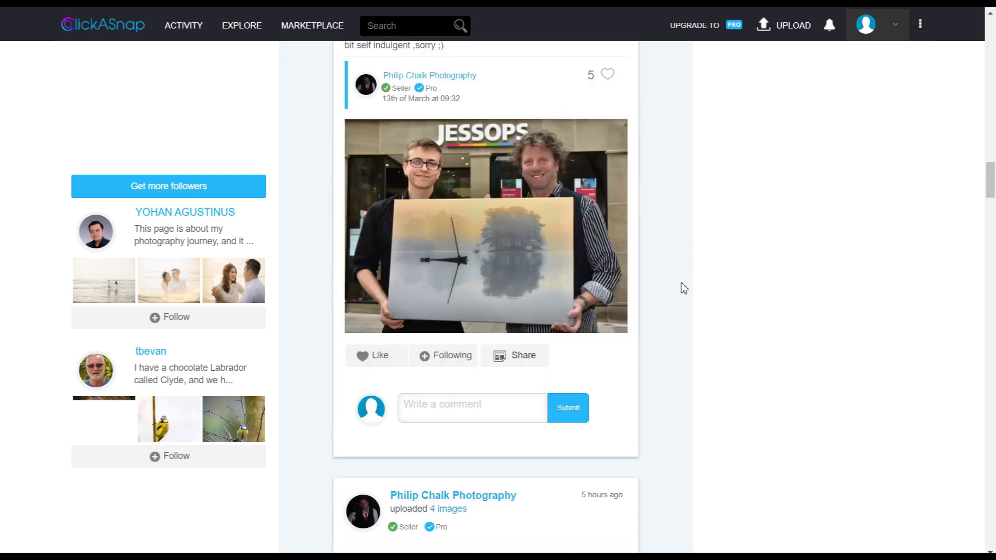
pyautogui.scroll(-10, 669, 291)
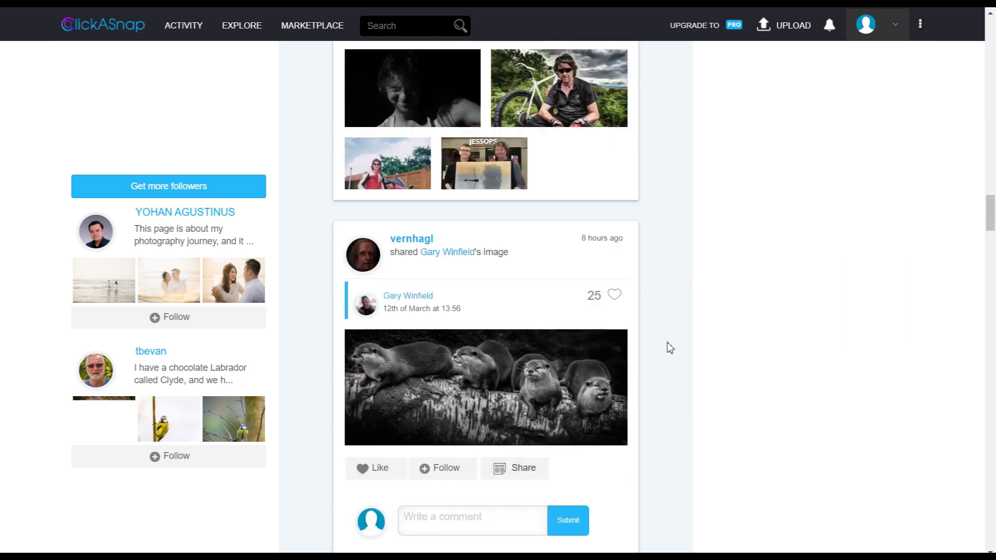
pyautogui.scroll(-10, 670, 348)
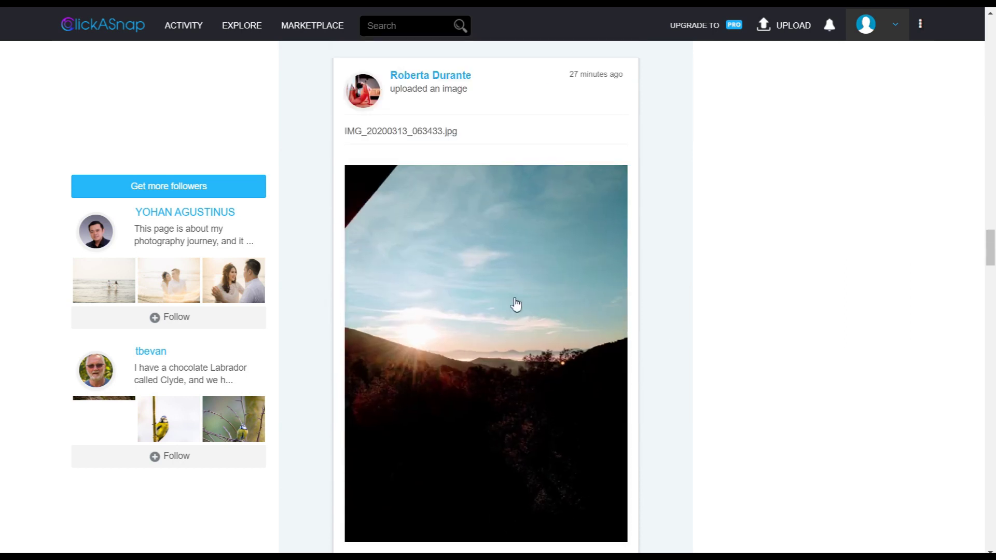
pyautogui.scroll(-3, 518, 311)
pyautogui.scroll(3, 467, 290)
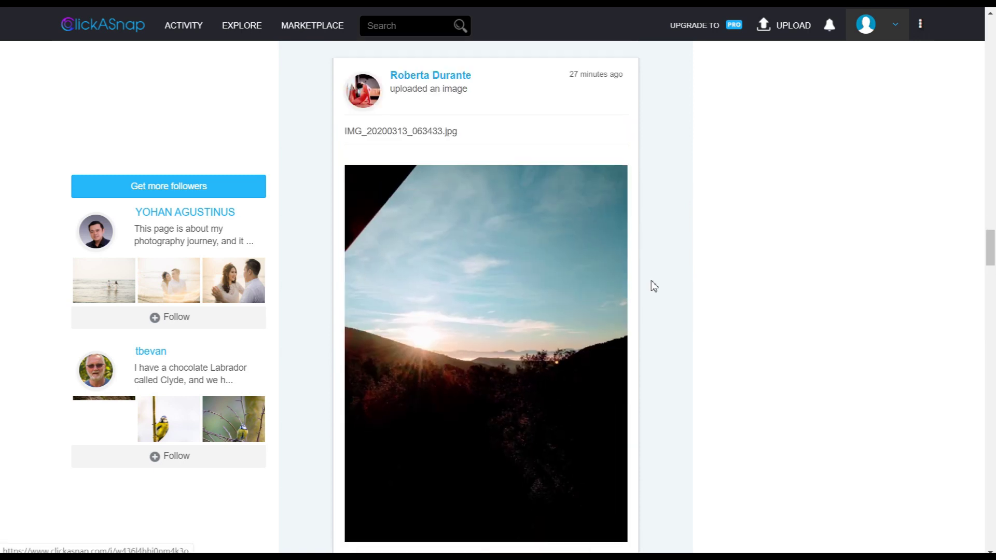
pyautogui.scroll(-10, 674, 270)
pyautogui.scroll(13, 685, 295)
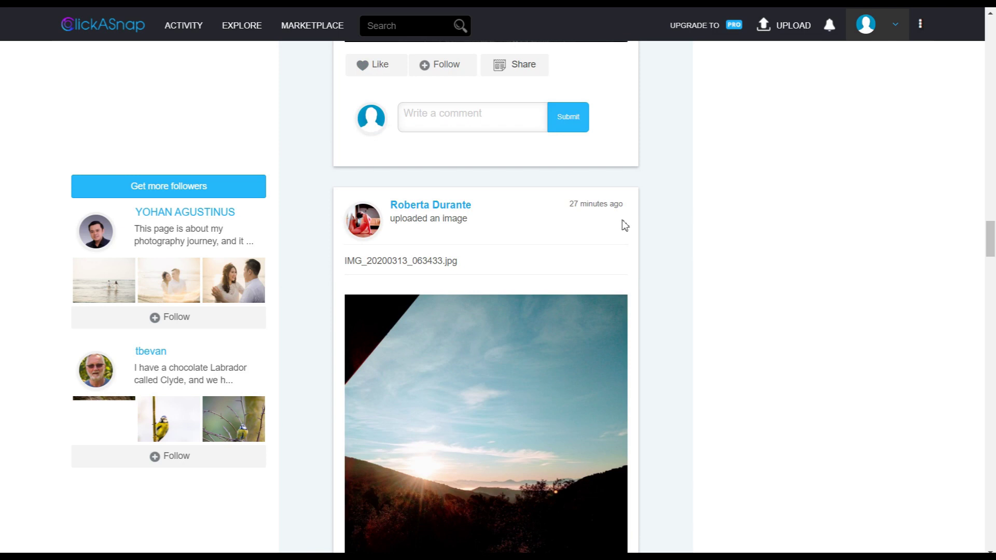
pyautogui.scroll(-5, 674, 290)
pyautogui.scroll(-16, 664, 311)
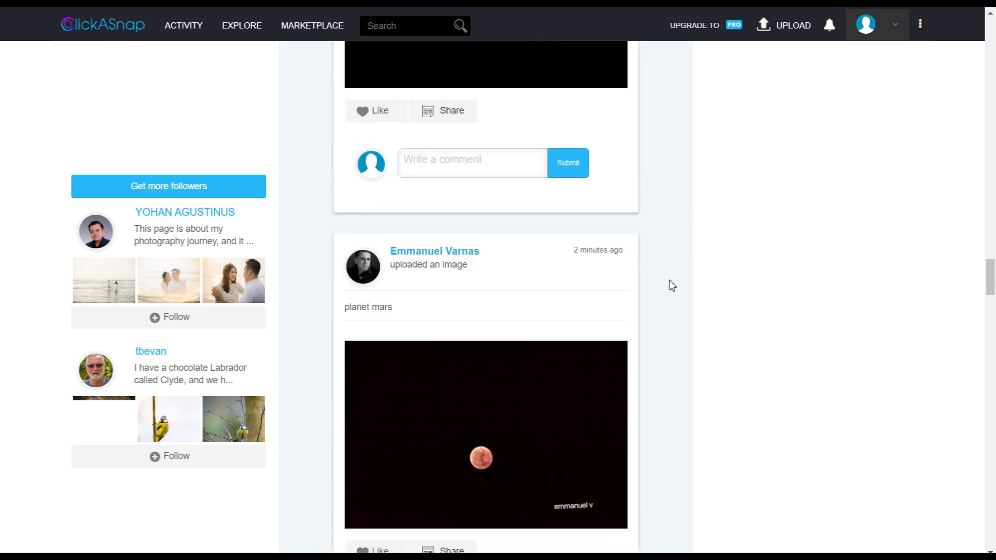
pyautogui.scroll(-6, 669, 342)
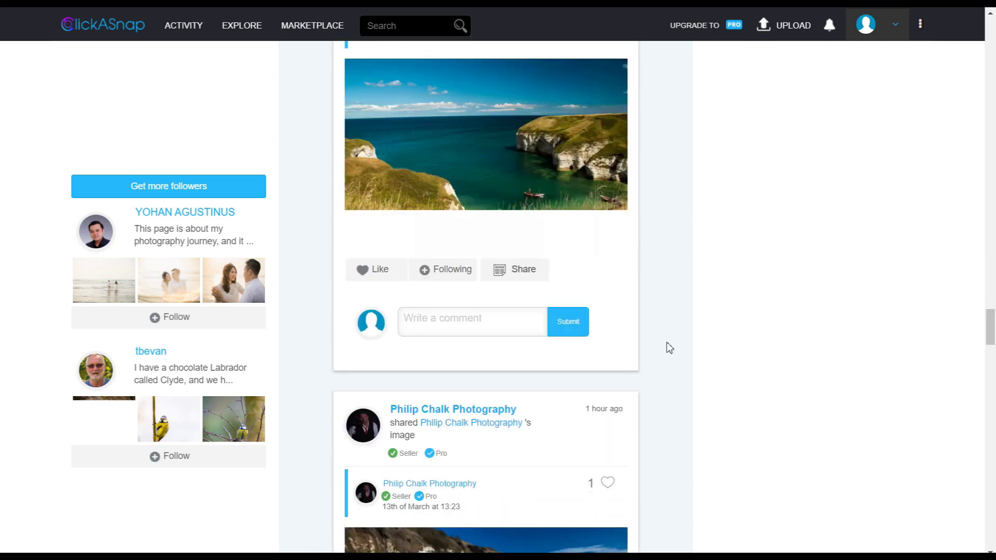
pyautogui.press('Home')
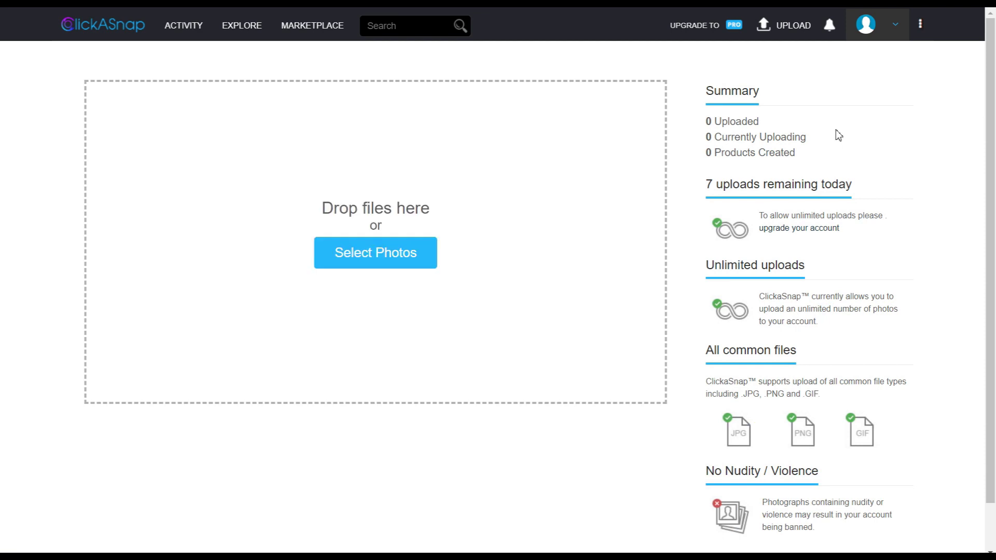
# Review the upload page's daily upload allowance, supported file types and content restrictions
pyautogui.scroll(-1, 841, 197)
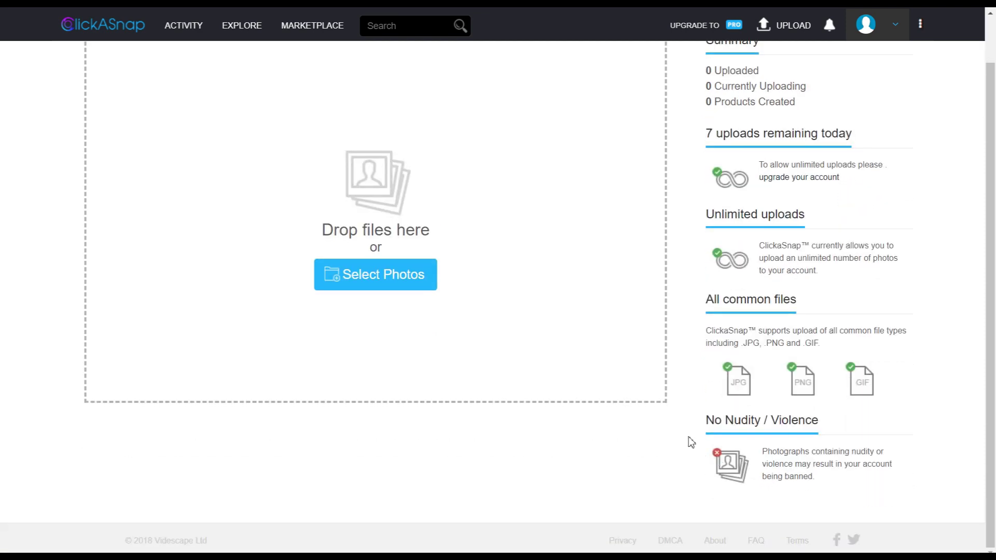
pyautogui.hotkey('alt', 'shift', 'd')
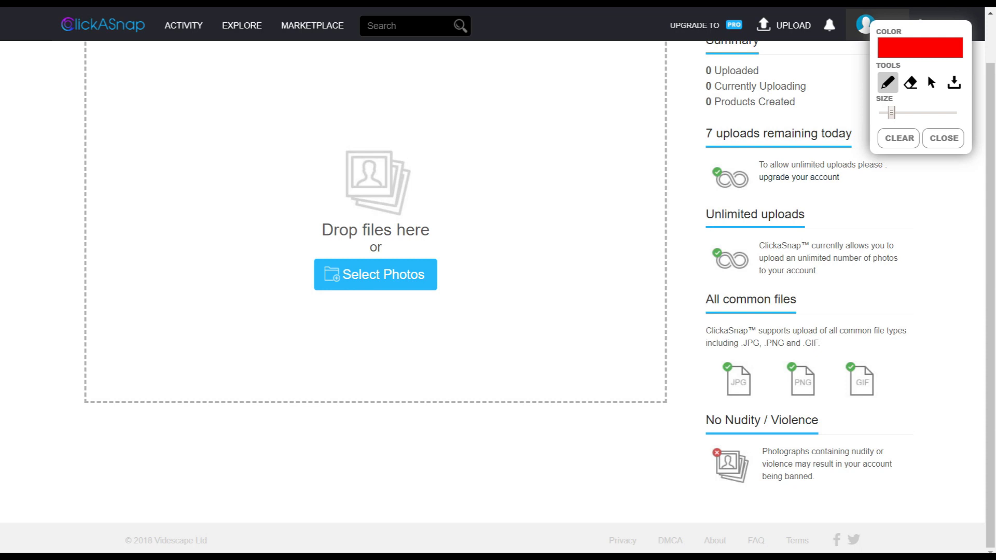
pyautogui.scroll(1, 470, 343)
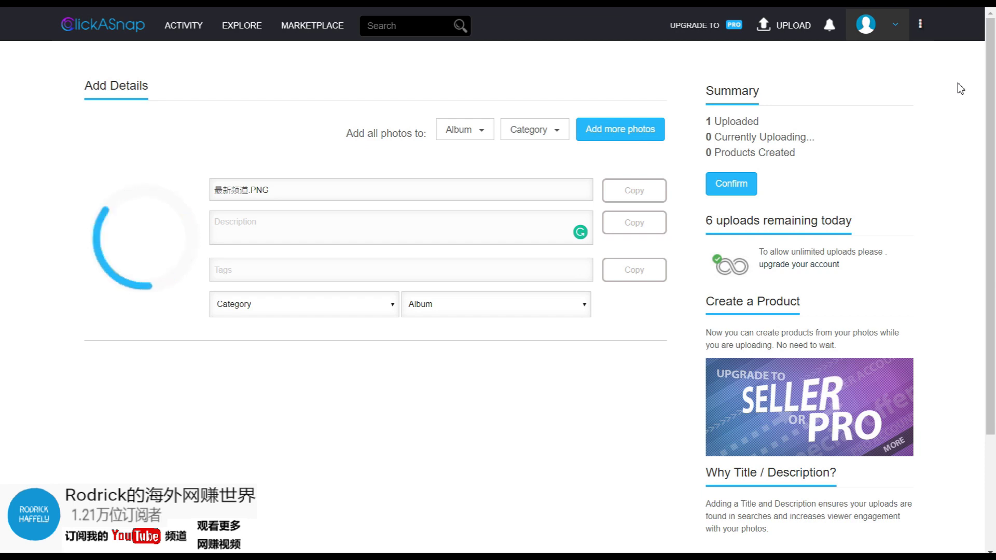
pyautogui.moveTo(704, 122); pyautogui.dragTo(776, 126)
pyautogui.click(770, 125)
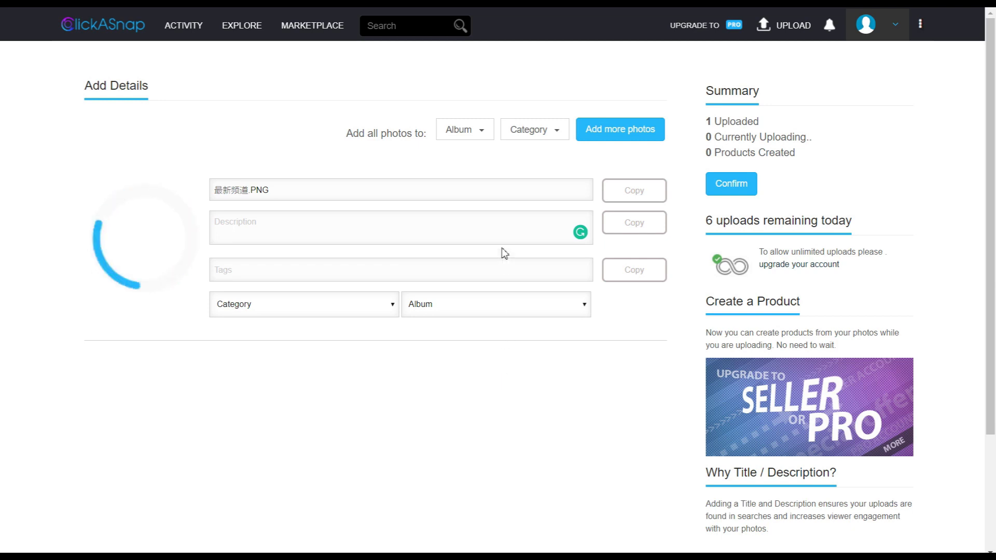
# Add the description "This is my youtube channel, welcome to subscribe" to the uploaded photo
pyautogui.click(279, 225)
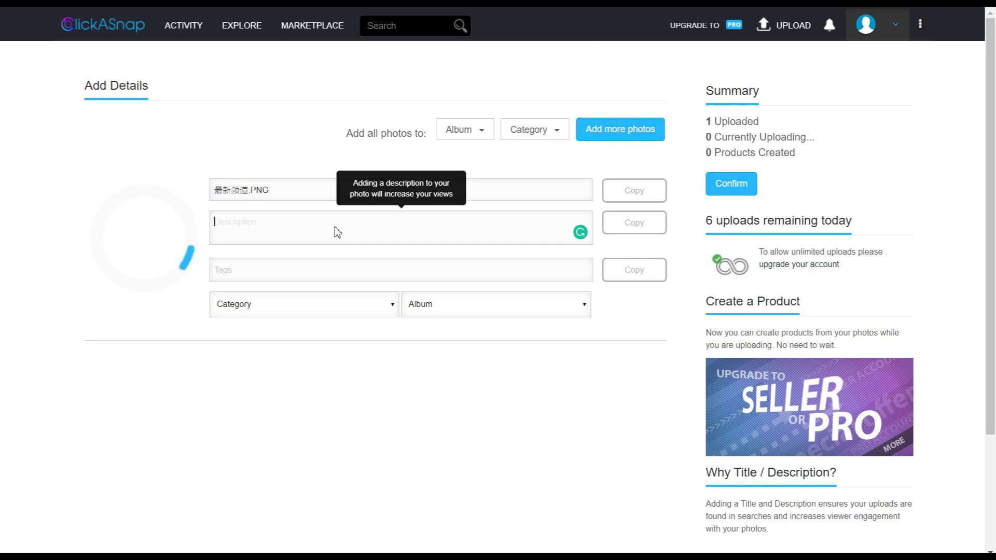
pyautogui.write('This is my youtu')
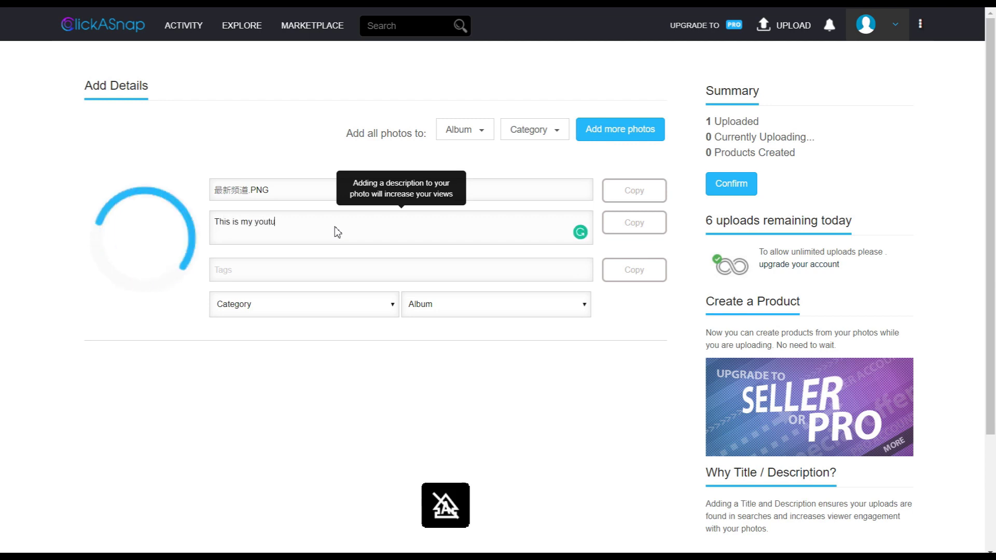
pyautogui.write('be channel, welcome ')
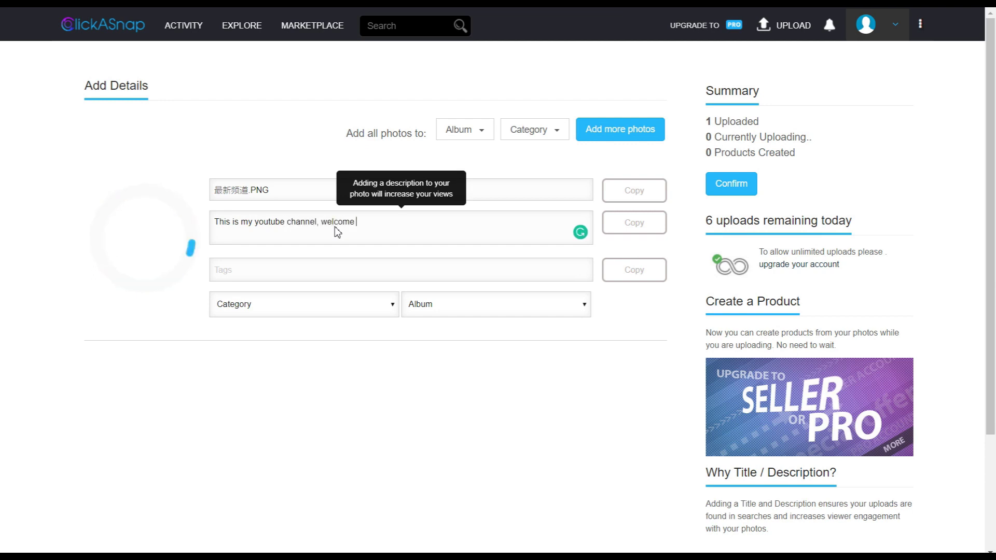
pyautogui.write('to subscribe')
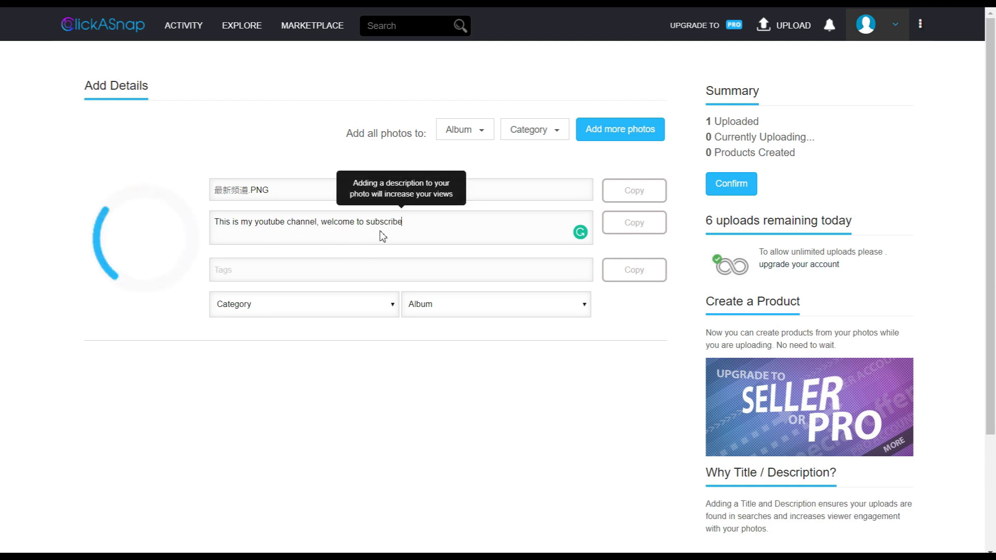
# Add the tags "youtube" and "subscribe" to the uploaded photo
pyautogui.click(254, 273)
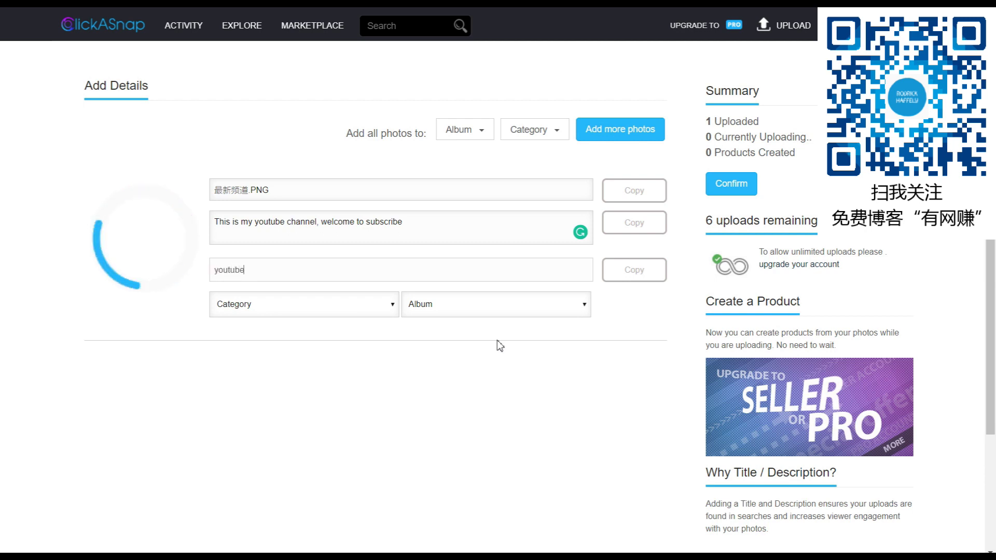
pyautogui.press('Return')
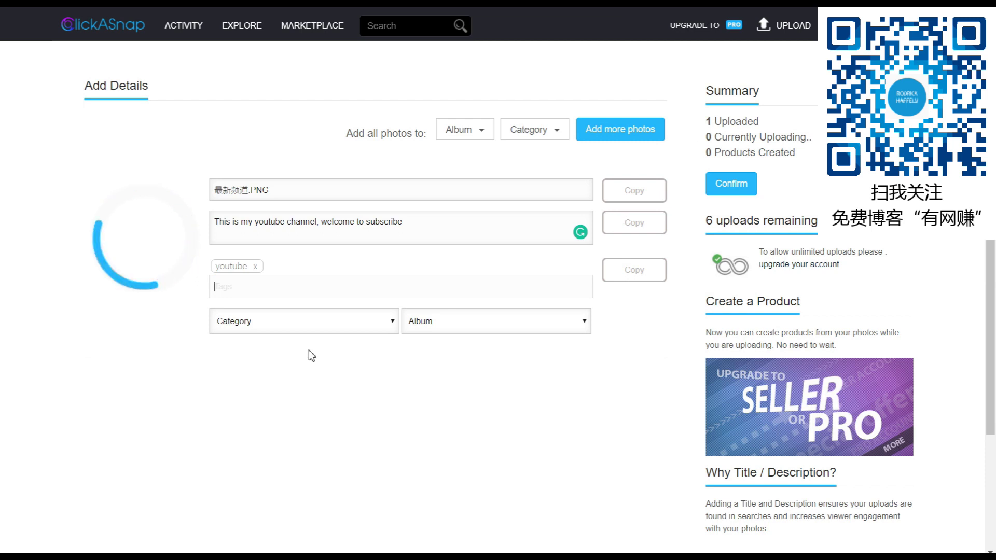
pyautogui.write('subscribe')
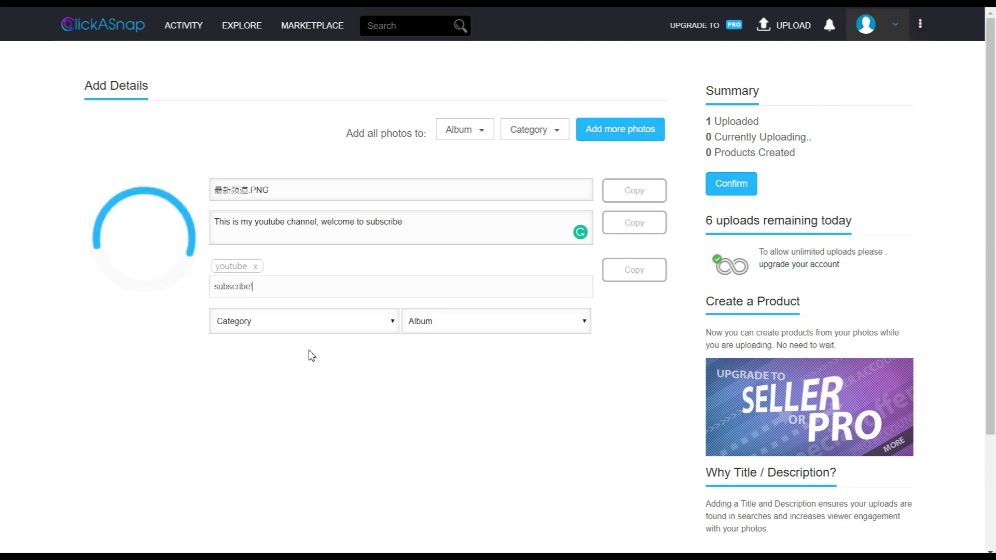
pyautogui.press('Return')
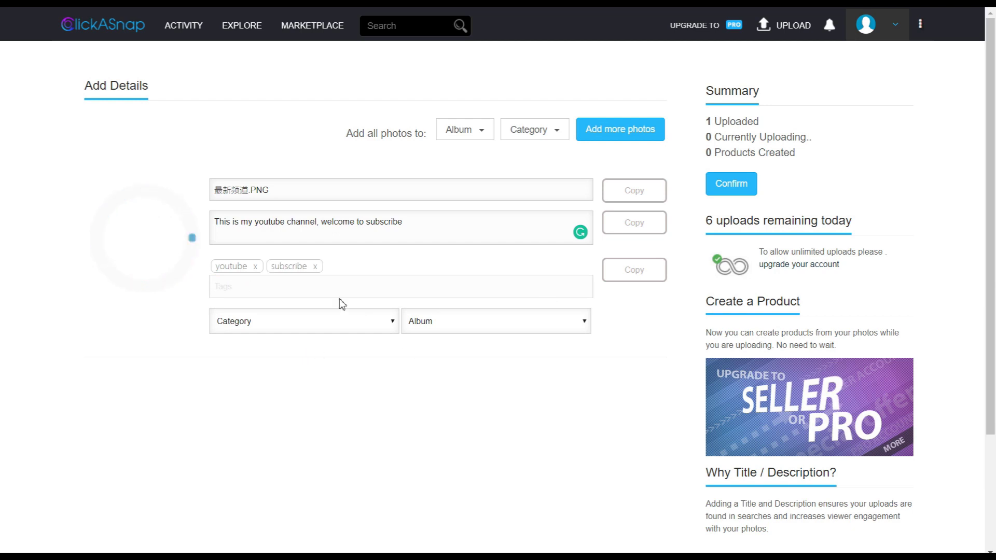
# Set the uploaded photo's category to Educational
pyautogui.click(341, 331)
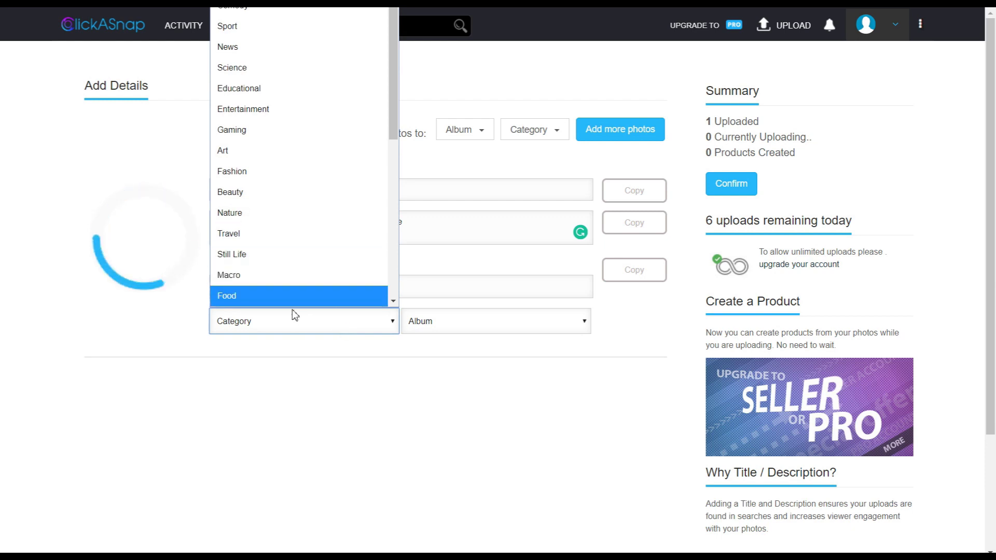
pyautogui.scroll(-1, 317, 223)
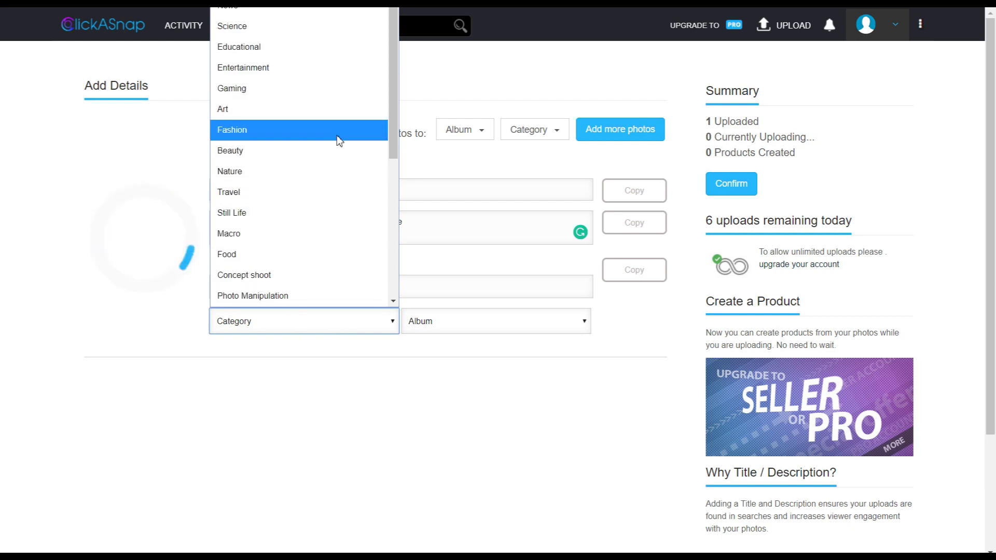
pyautogui.click(336, 46)
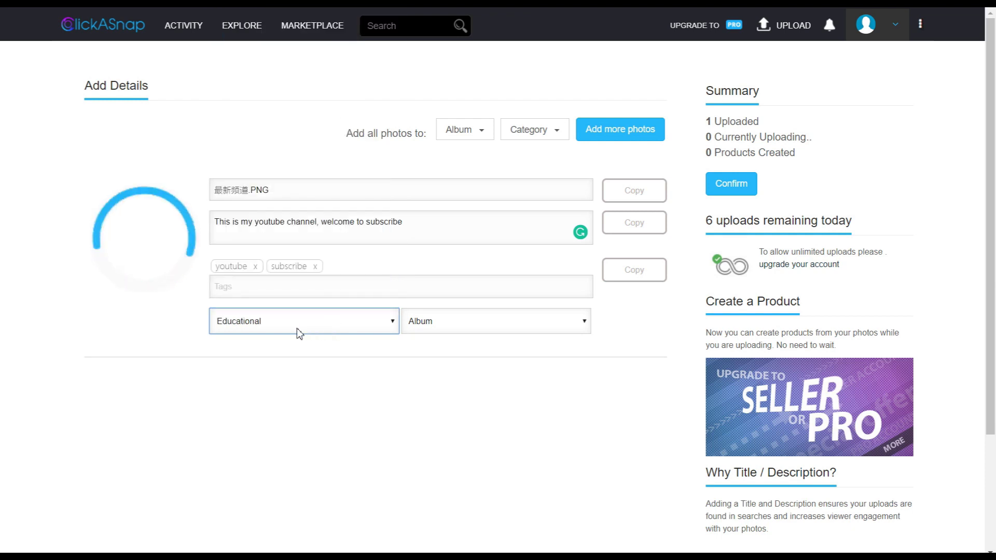
# Check the photo's album choices, keep the default Album option, and confirm the upload details
pyautogui.click(441, 324)
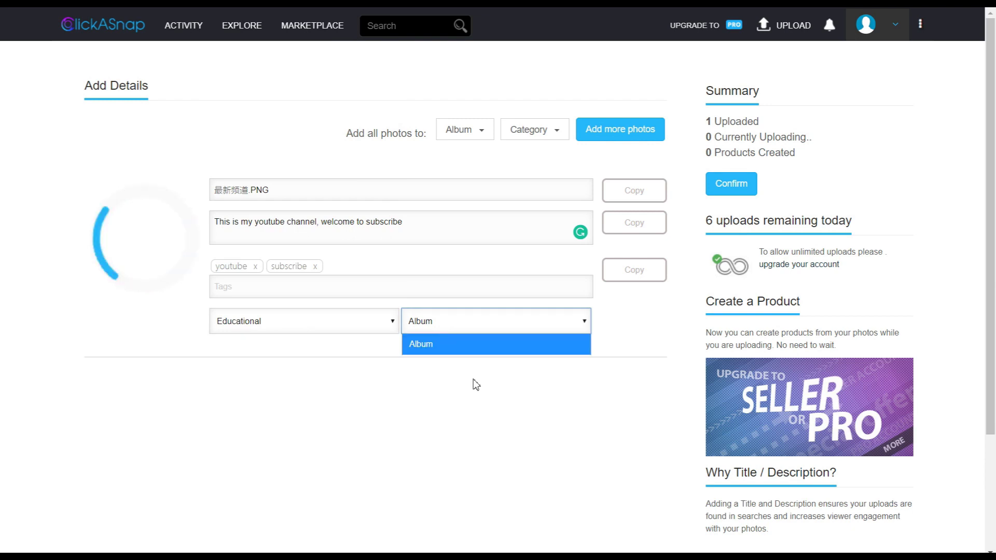
pyautogui.click(513, 353)
pyautogui.click(477, 322)
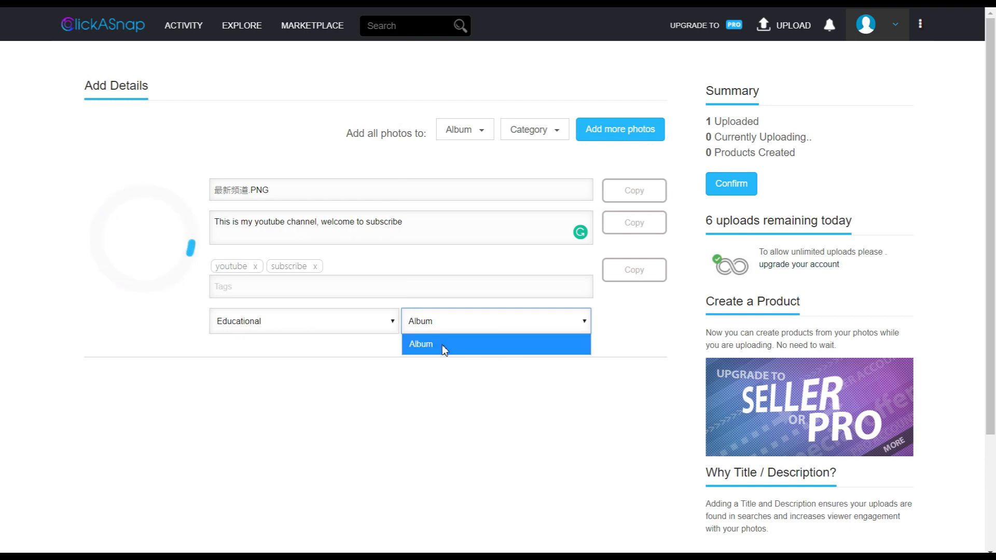
pyautogui.click(506, 352)
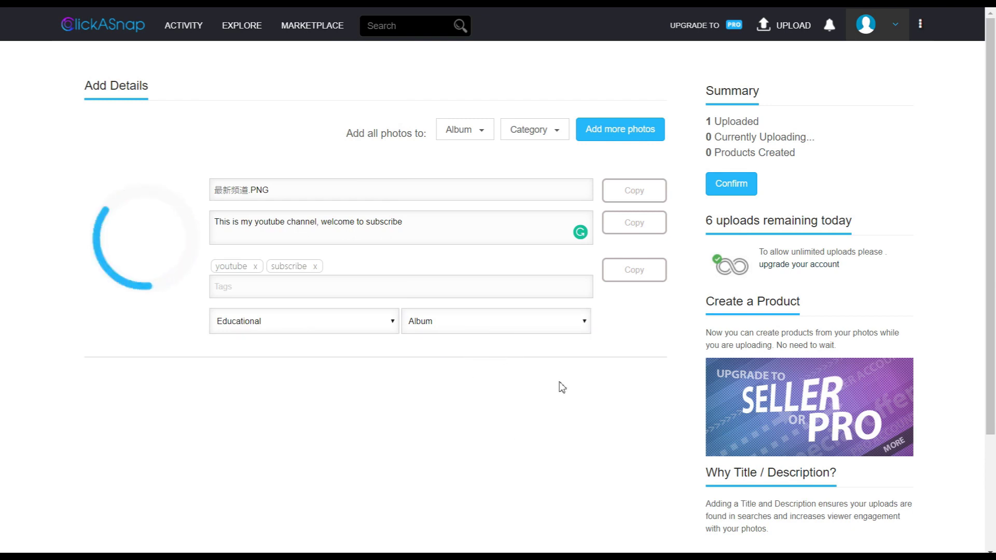
pyautogui.click(732, 185)
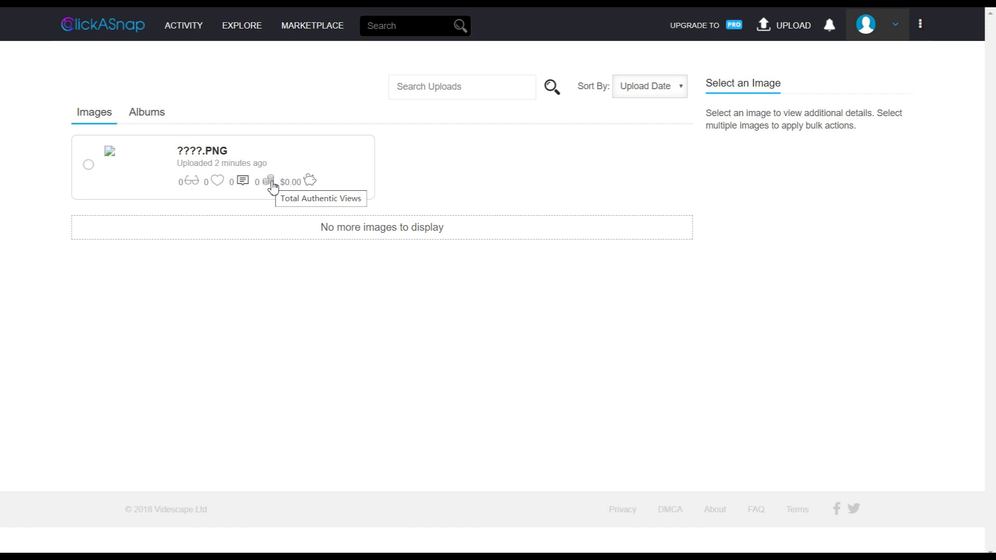
# Examine the uploaded image's statistics, including its total authentic views
pyautogui.moveTo(269, 188)
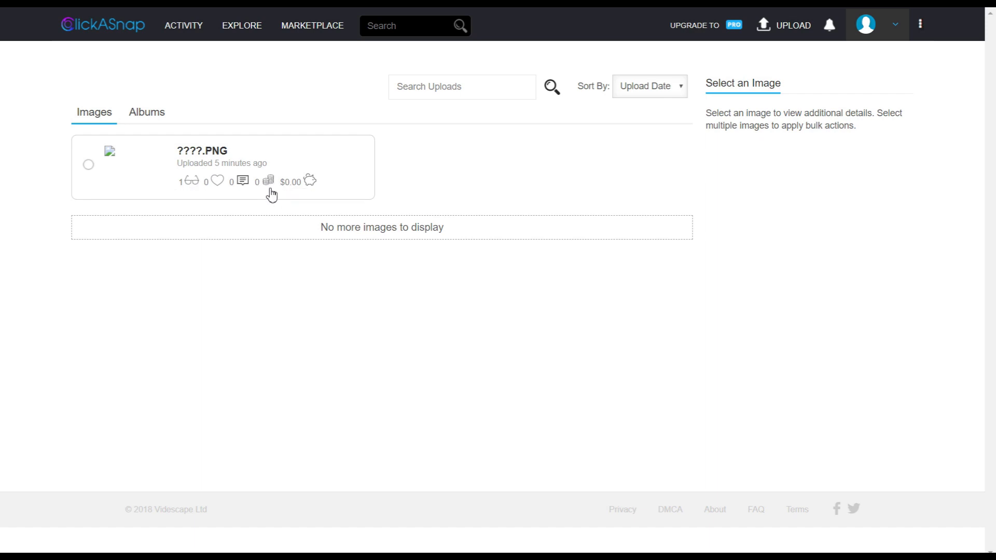
pyautogui.moveTo(272, 195)
# Create a new album named "make money online" in the account's albums
pyautogui.moveTo(887, 36)
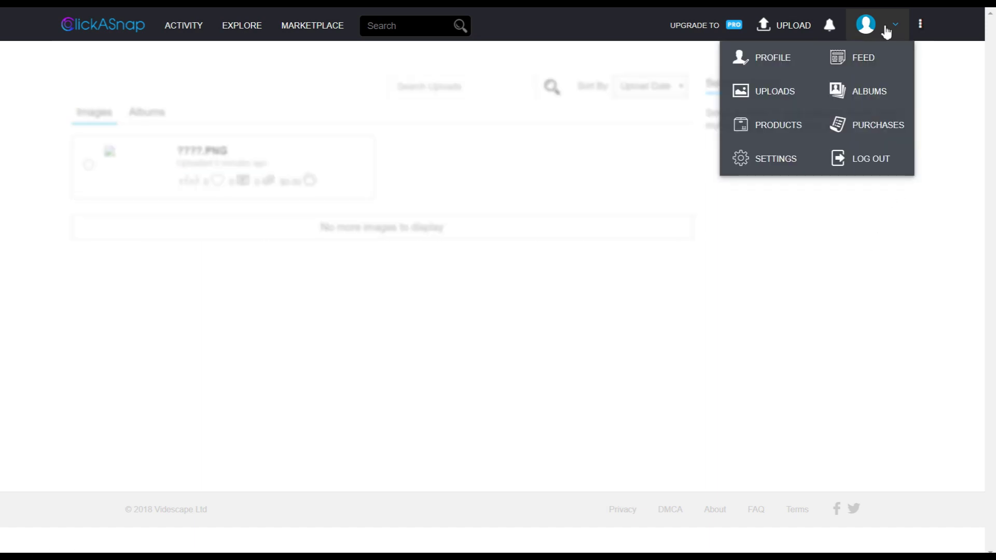
pyautogui.click(887, 103)
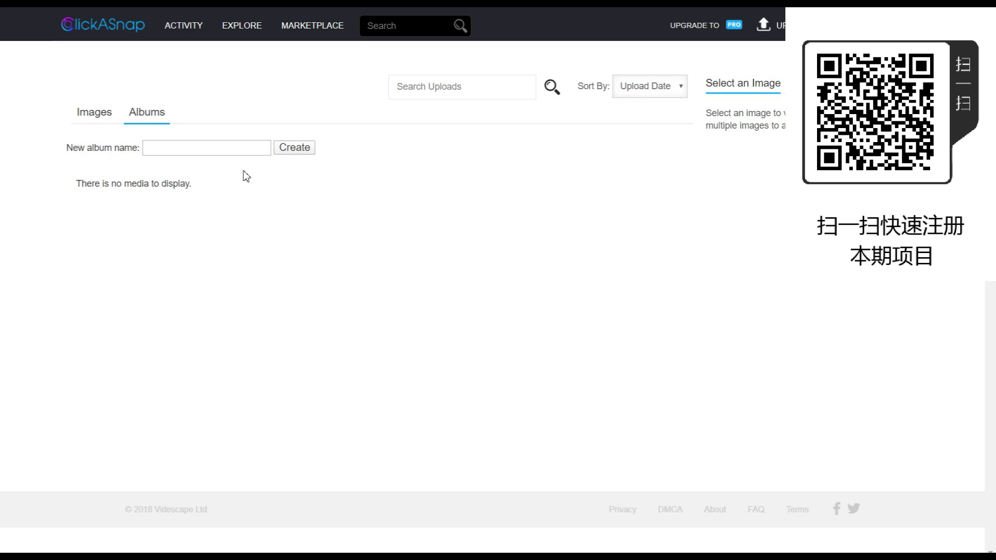
pyautogui.click(176, 149)
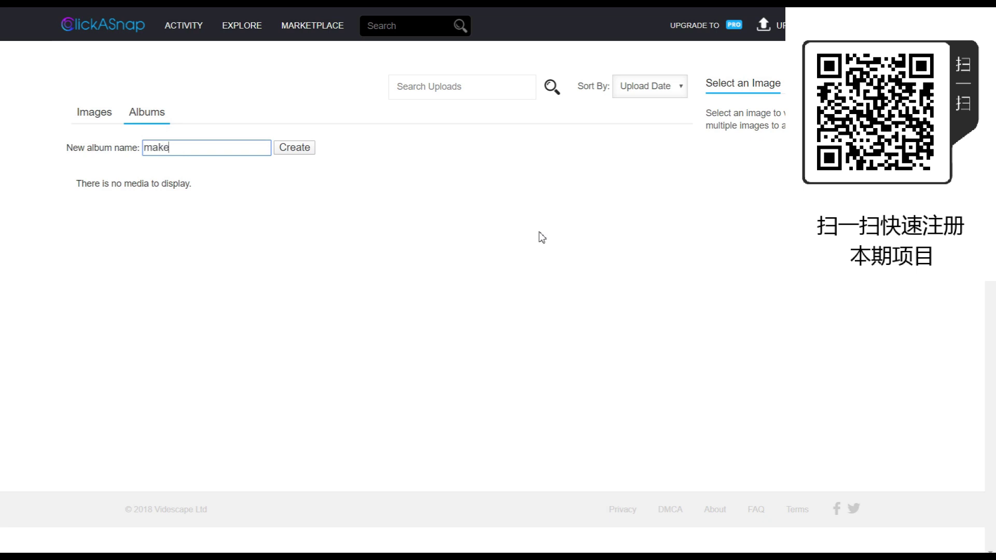
pyautogui.write('make money online')
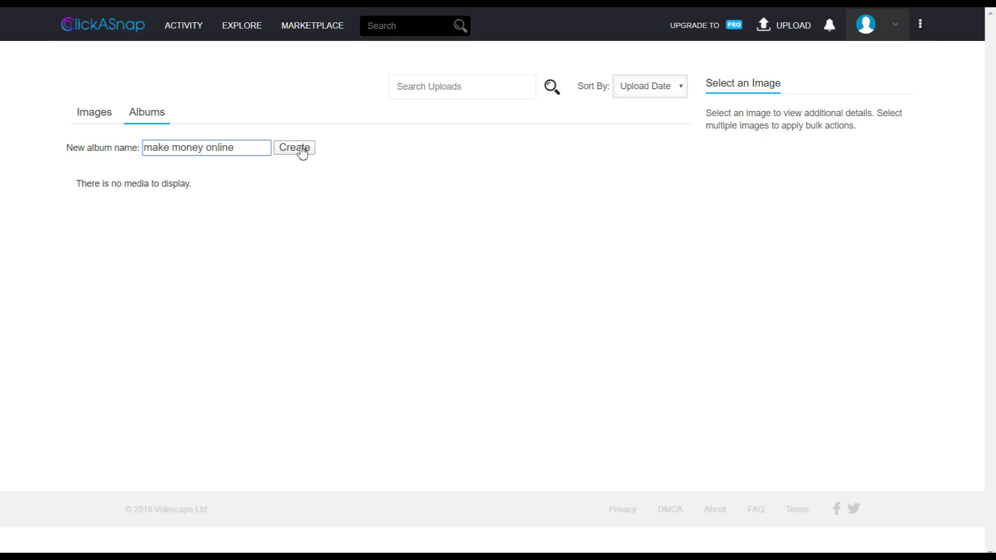
pyautogui.click(285, 151)
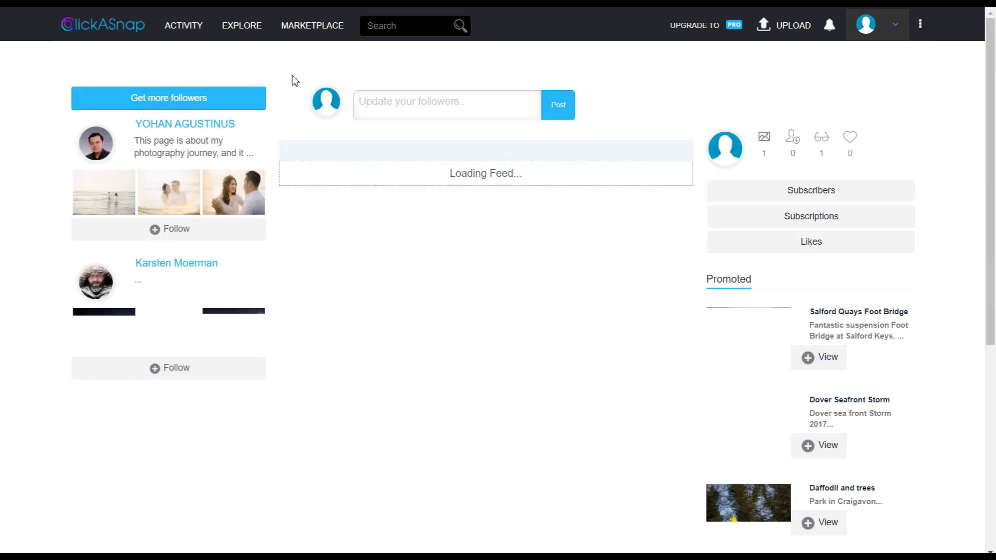
# Explore the Nature category and examine a snowy path photo's page, including its related images, comments area and camera details
pyautogui.moveTo(251, 27)
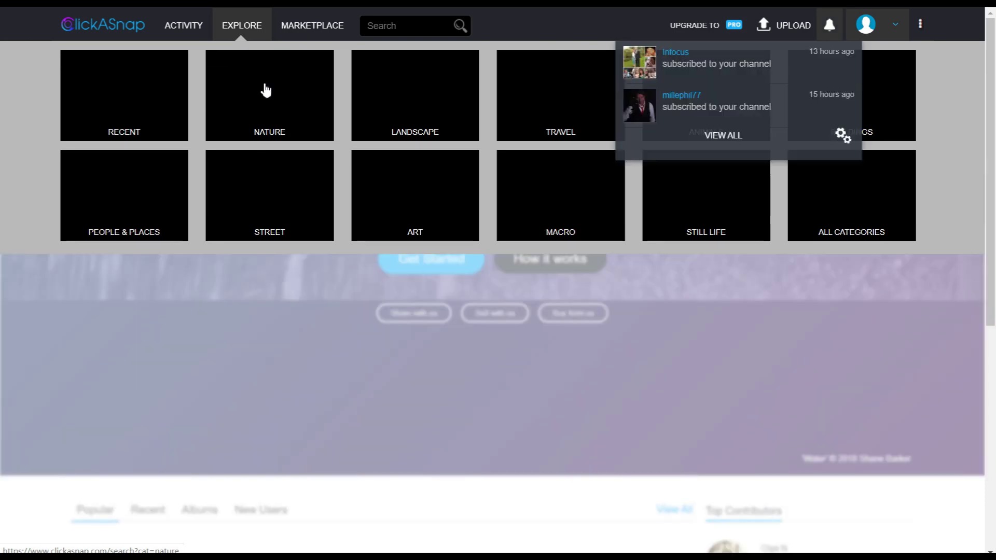
pyautogui.click(264, 85)
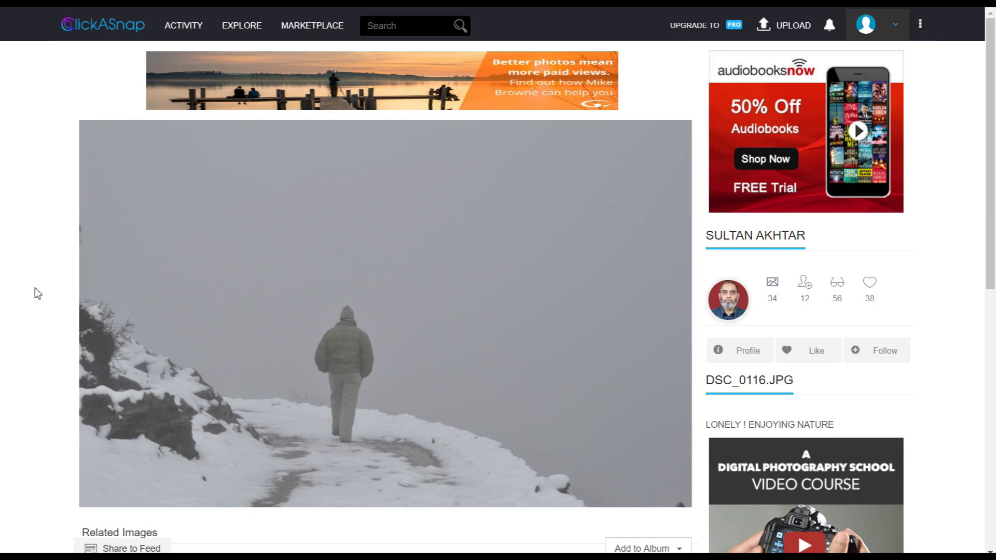
pyautogui.scroll(-1, 31, 314)
pyautogui.scroll(1, 36, 328)
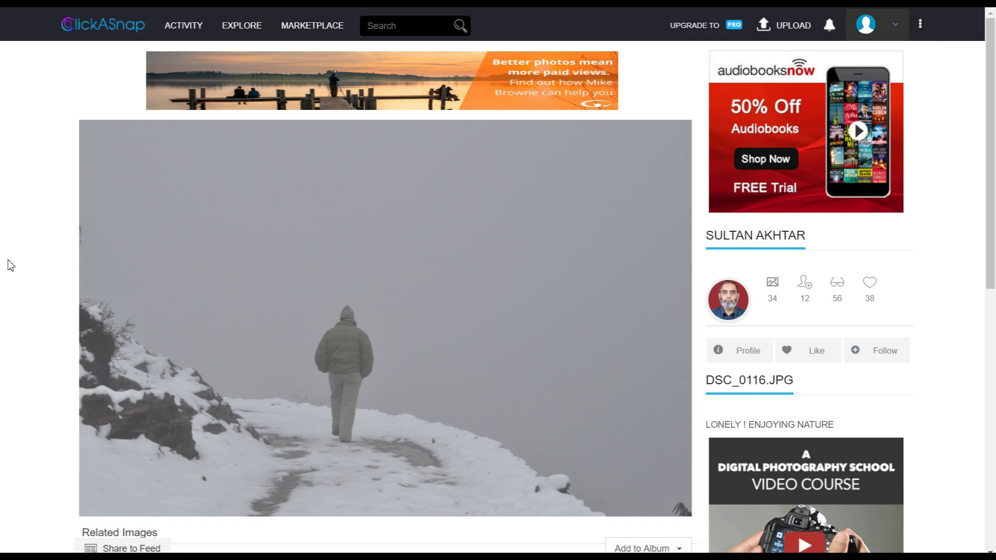
pyautogui.scroll(-2, 6, 268)
pyautogui.scroll(-4, 7, 337)
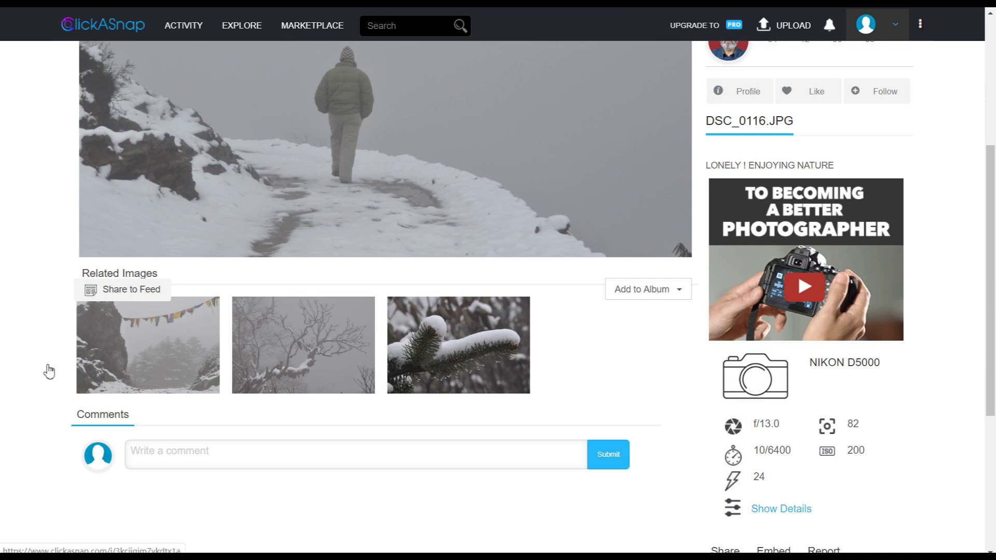
pyautogui.scroll(4, 2, 358)
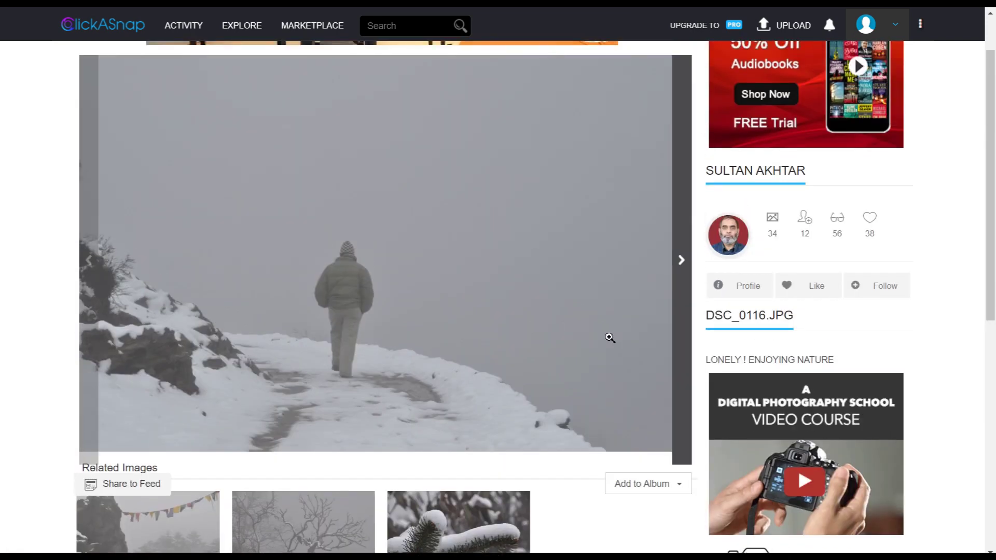
pyautogui.scroll(-4, 648, 345)
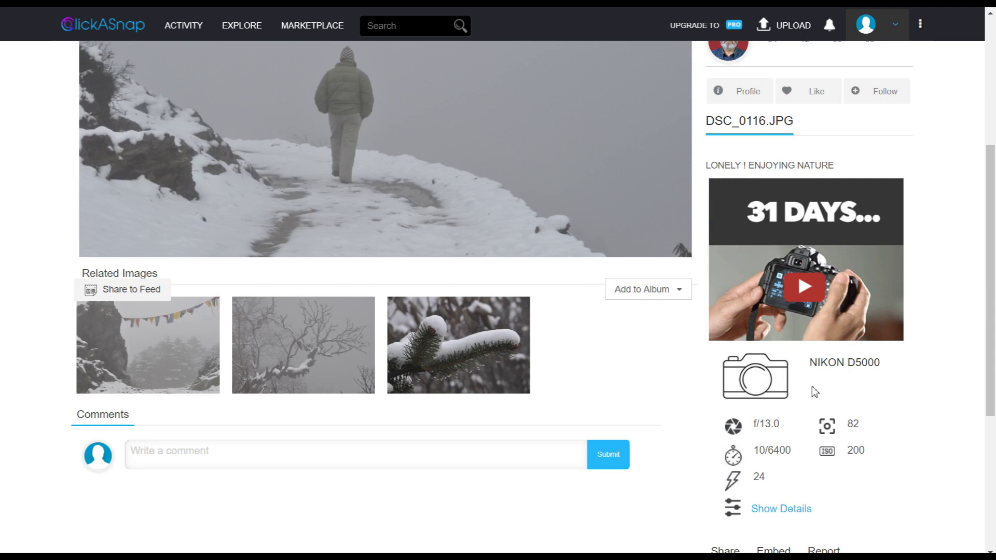
pyautogui.scroll(-2, 706, 389)
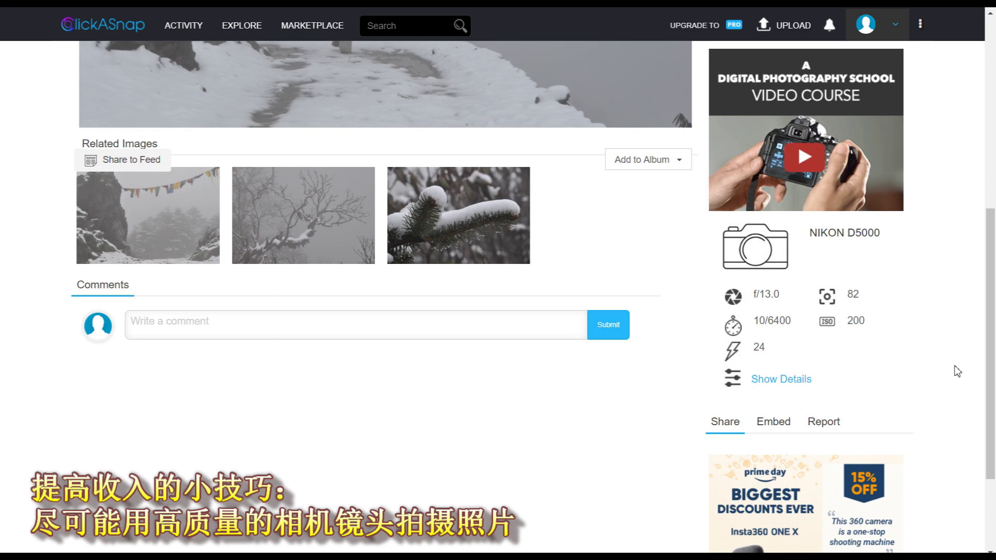
pyautogui.scroll(6, 959, 371)
pyautogui.scroll(-1, 715, 260)
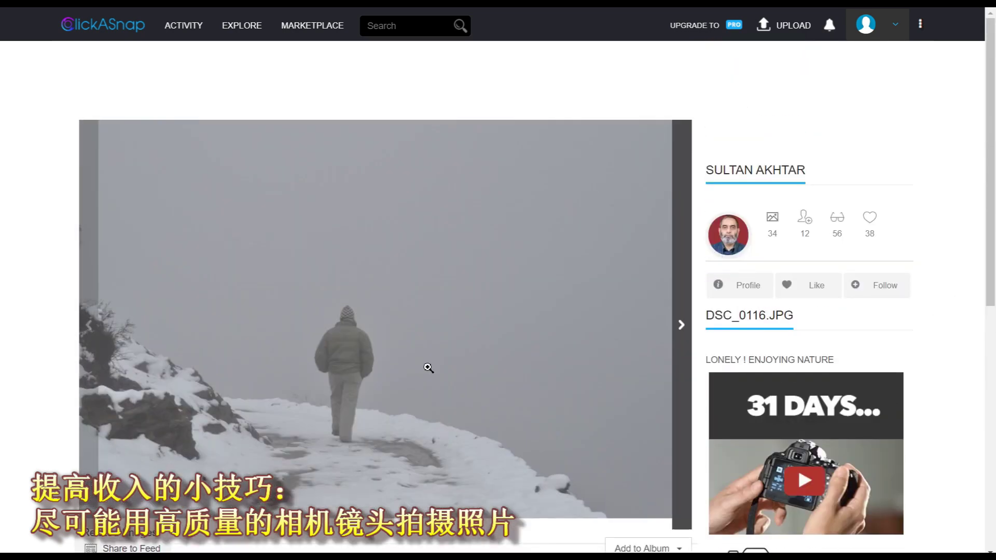
# Visit the Marketplace and look through its featured categories and featured sellers
pyautogui.click(304, 34)
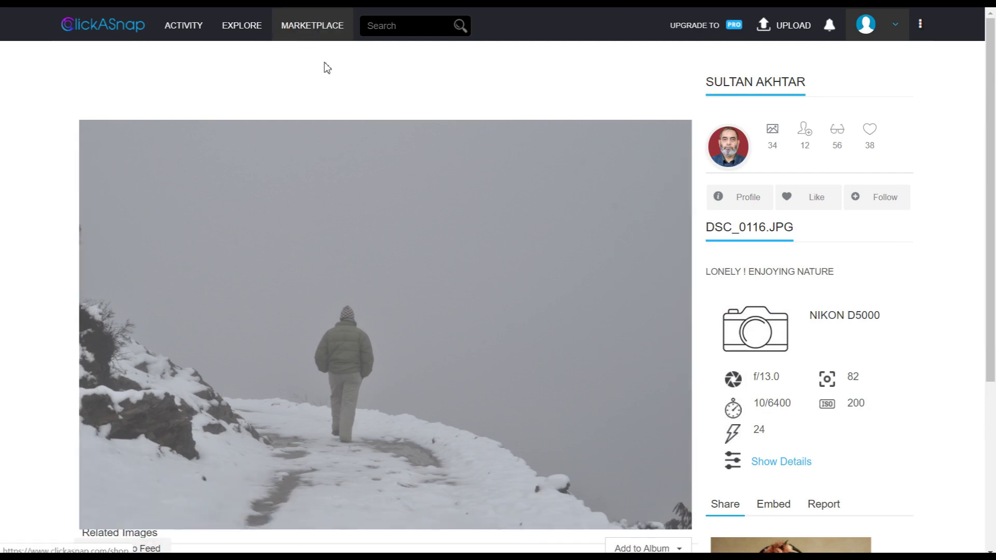
pyautogui.scroll(-5, 937, 128)
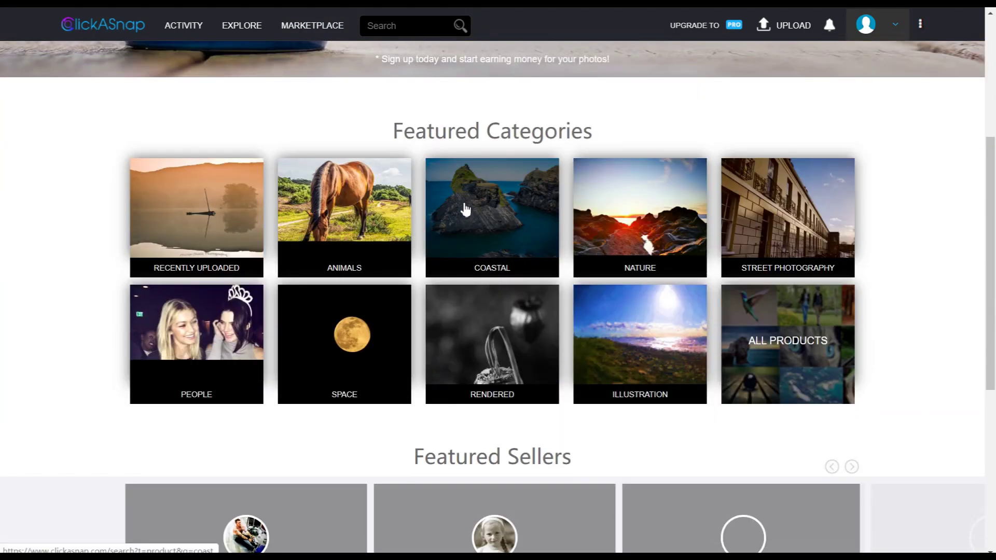
pyautogui.scroll(-5, 465, 209)
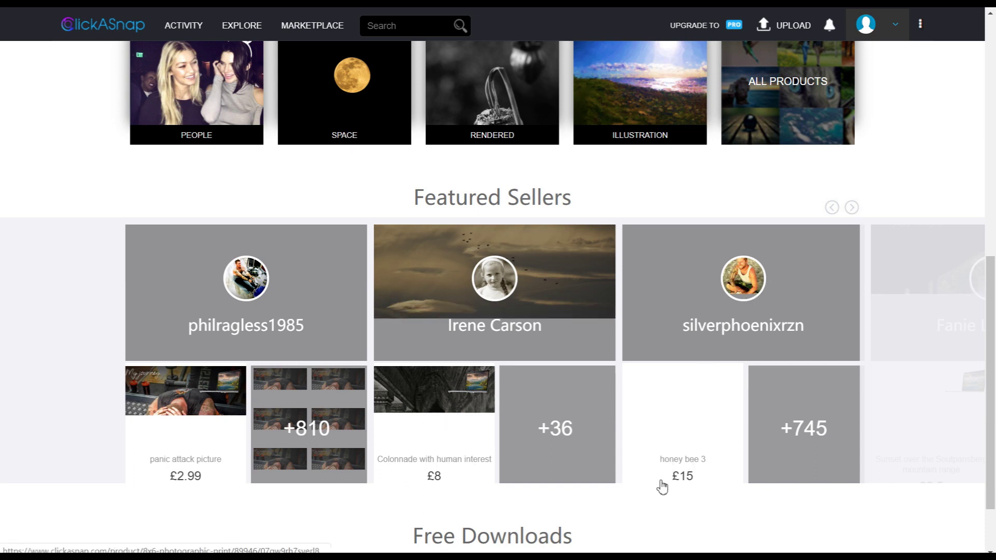
pyautogui.scroll(5, 951, 45)
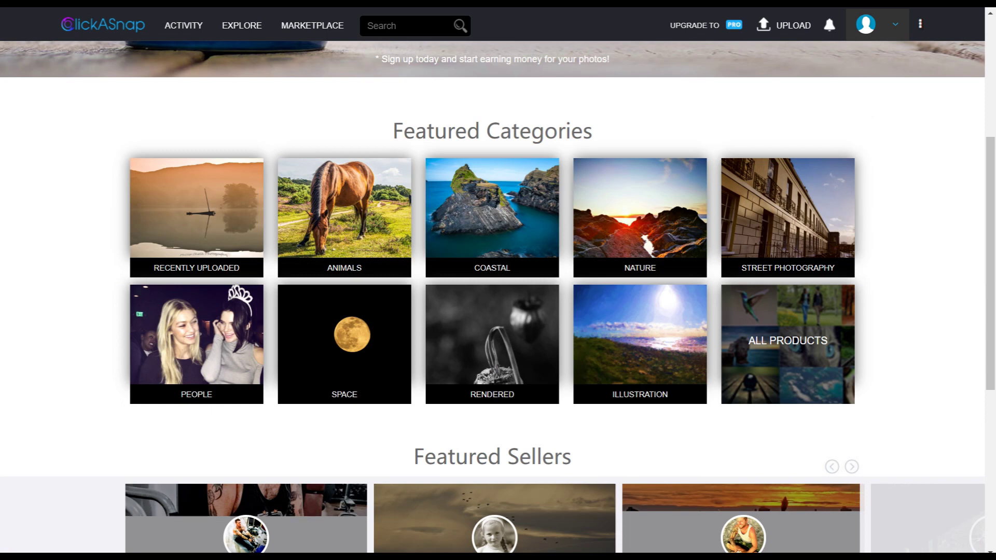